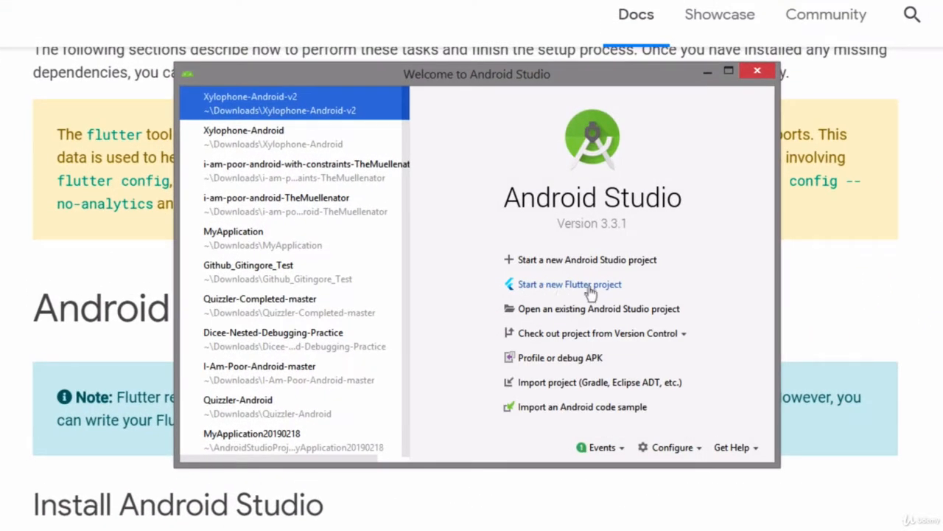
# Start a new Flutter Application project and name it testing_app.
pyautogui.click(590, 287)
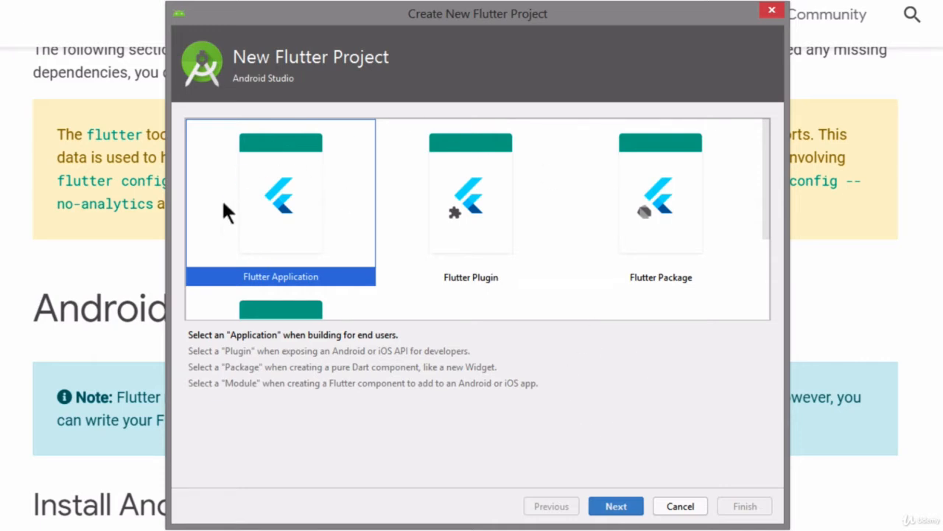
pyautogui.click(626, 506)
pyautogui.moveTo(320, 182); pyautogui.dragTo(204, 180)
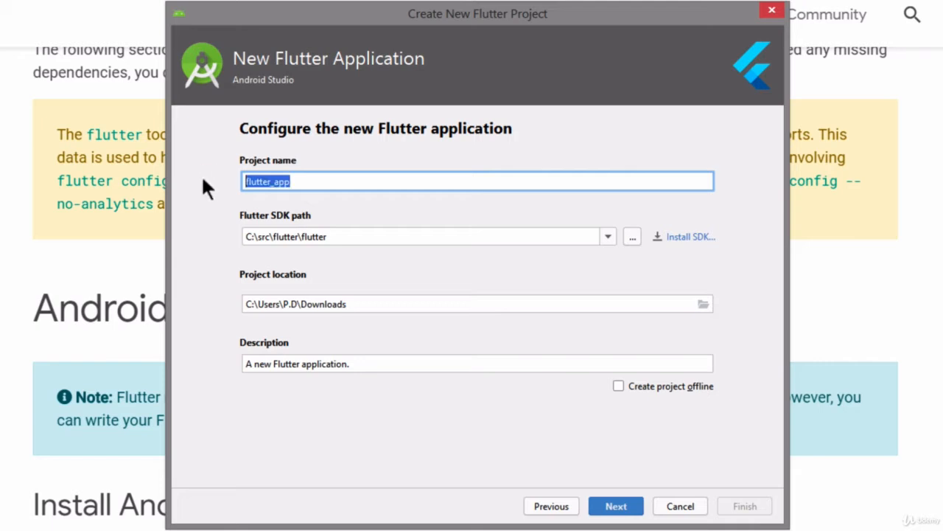
pyautogui.press('BackSpace')
pyautogui.write('te')
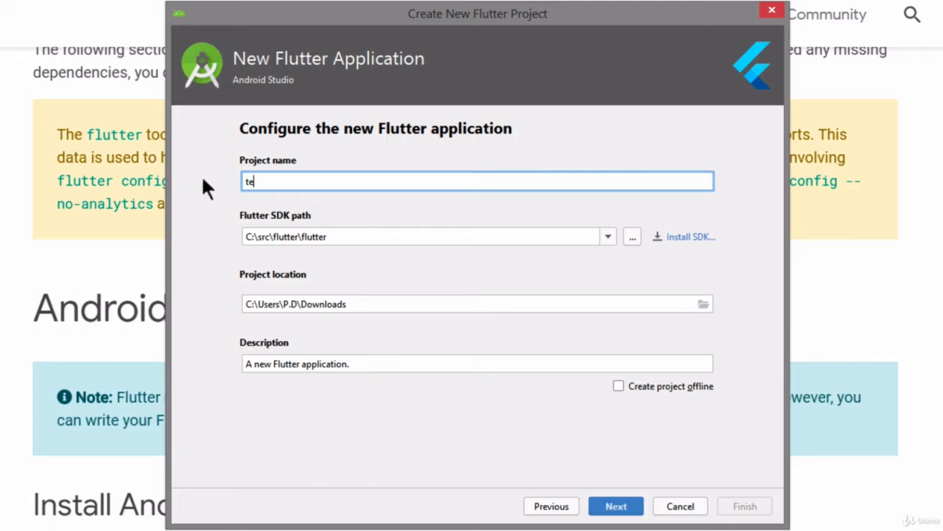
pyautogui.write('sting_app')
# Keep the Flutter SDK path C:\src\flutter\flutter and finish creating the project with the company domain example.com.
pyautogui.click(632, 237)
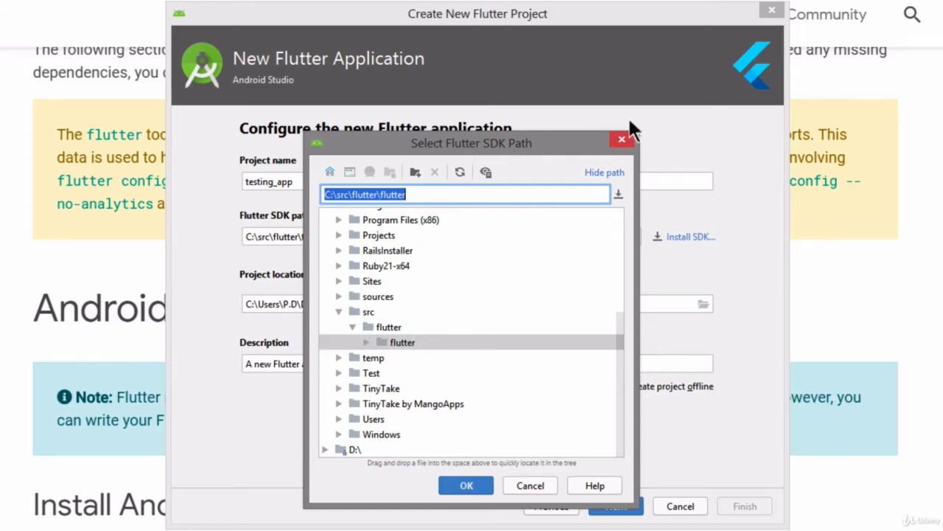
pyautogui.click(620, 142)
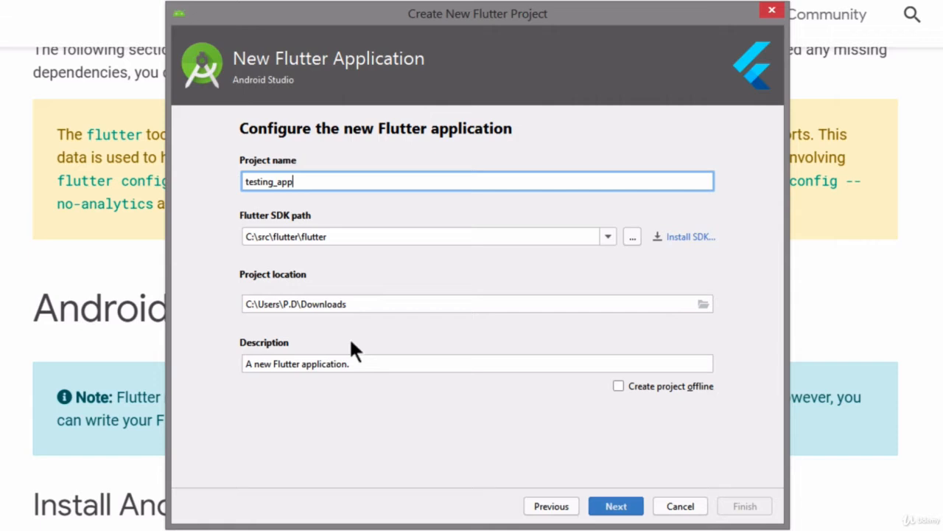
pyautogui.click(611, 507)
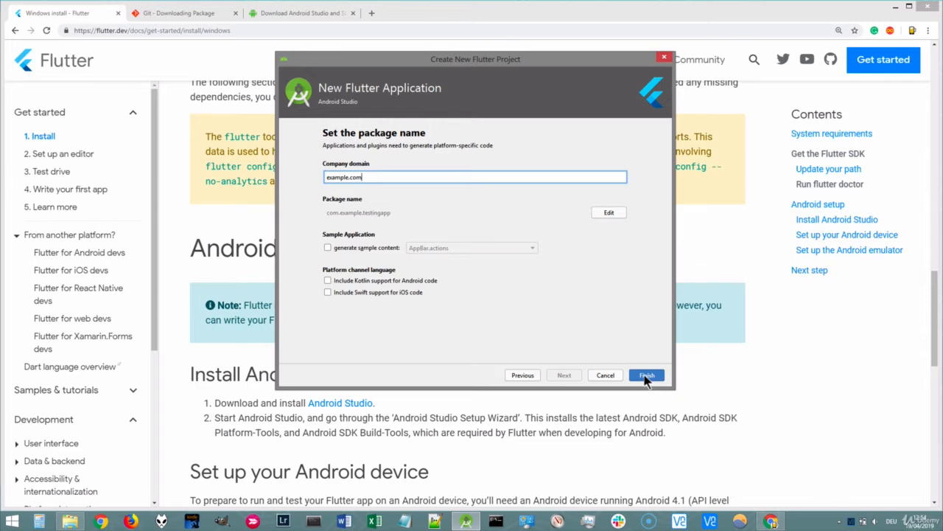
pyautogui.click(645, 377)
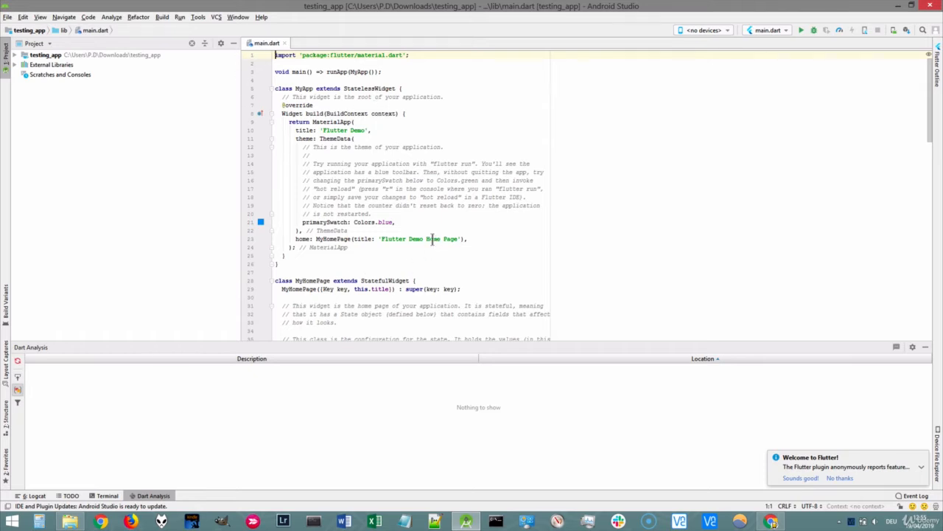
# Look through the generated code in main.dart from start to end.
pyautogui.scroll(-2, 418, 190)
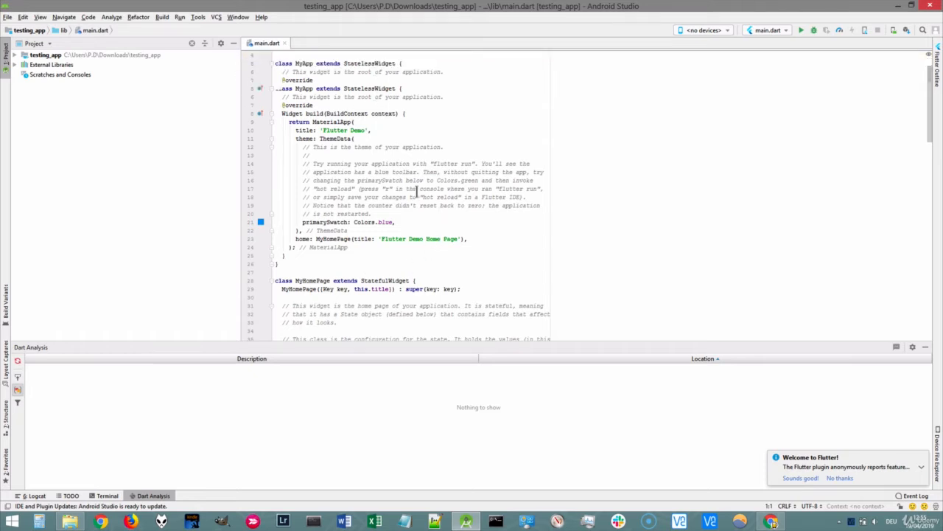
pyautogui.scroll(-20, 417, 192)
pyautogui.scroll(20, 411, 205)
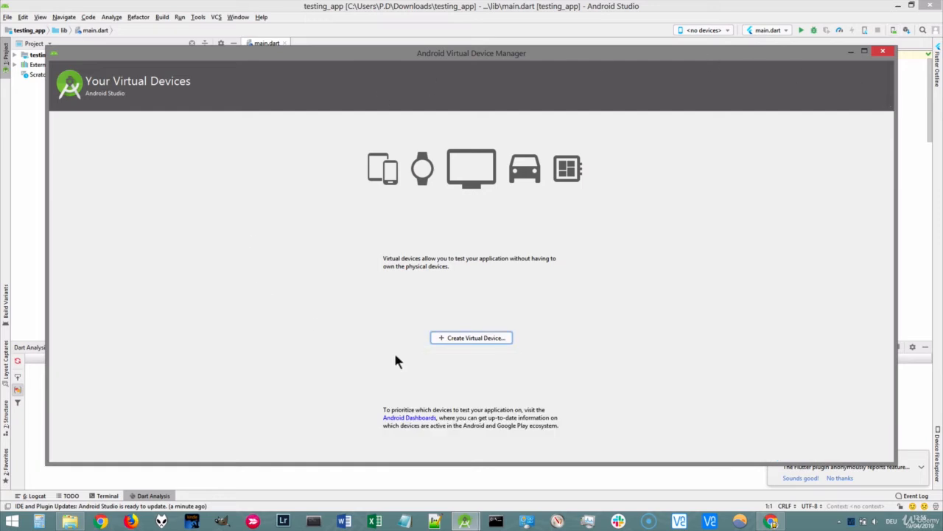
# Begin a new virtual device using the Nexus 6 phone definition.
pyautogui.click(492, 337)
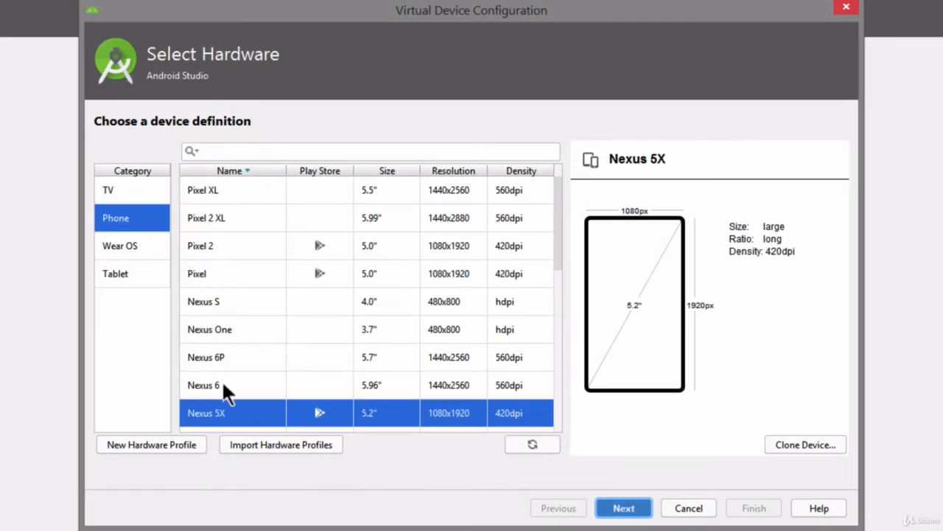
pyautogui.click(245, 382)
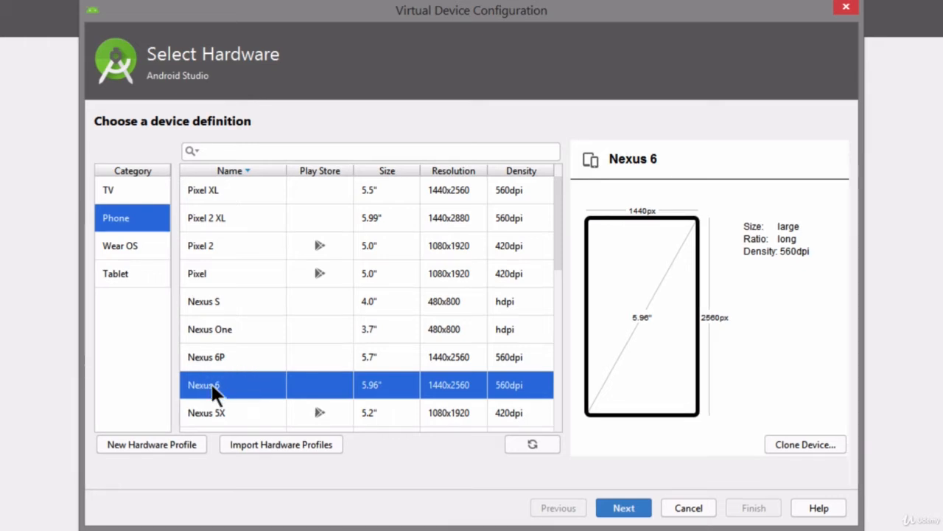
pyautogui.click(623, 508)
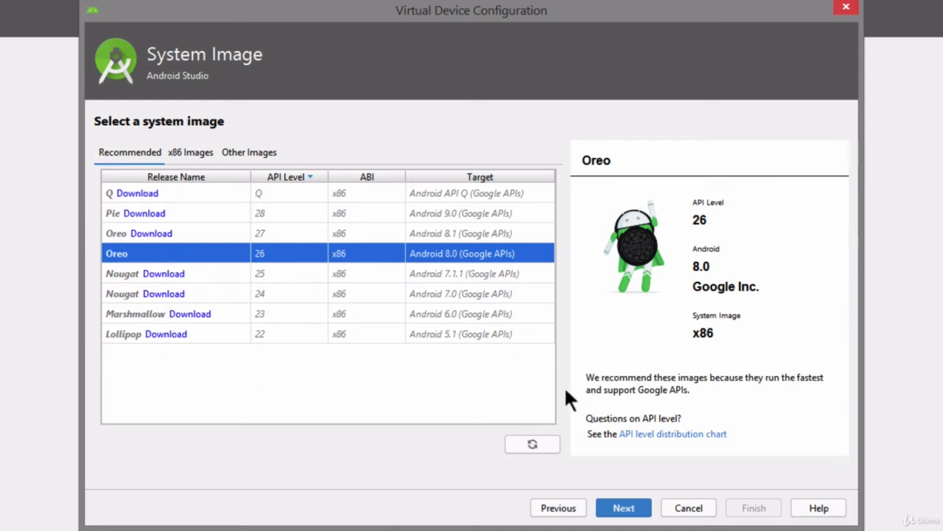
# Download the Pie system image (API 28, x86) and choose it for the virtual device.
pyautogui.click(144, 213)
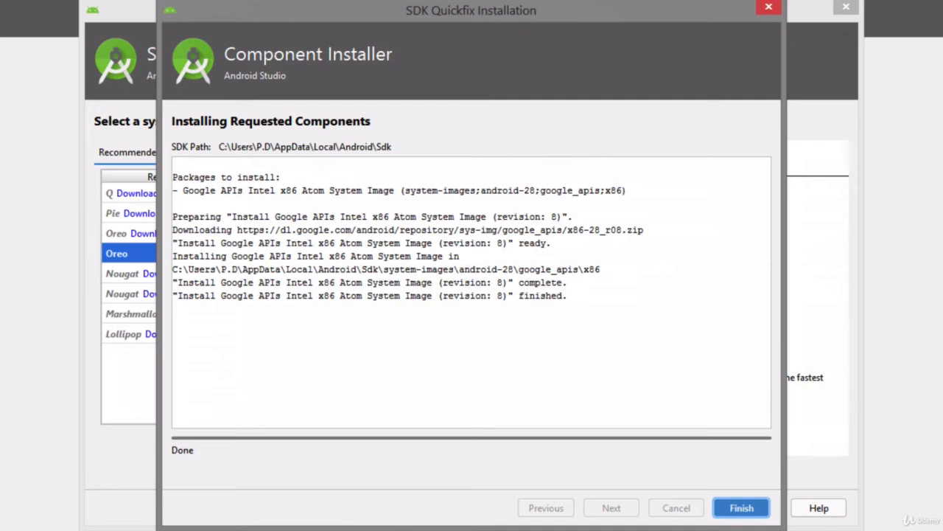
pyautogui.click(742, 507)
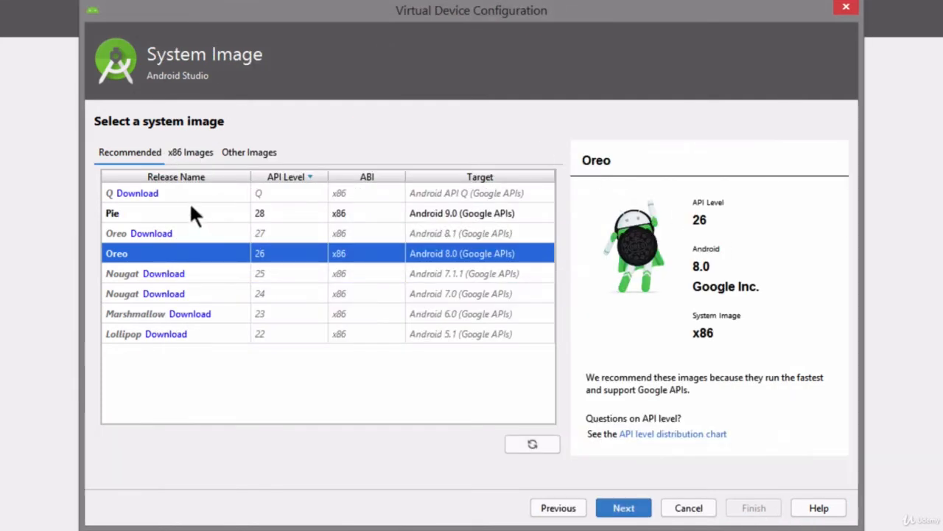
pyautogui.click(142, 210)
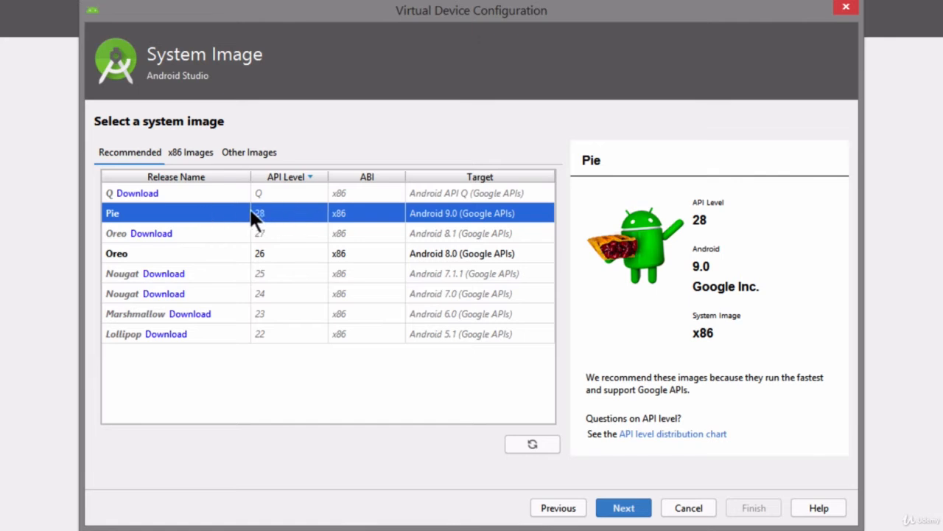
pyautogui.click(623, 508)
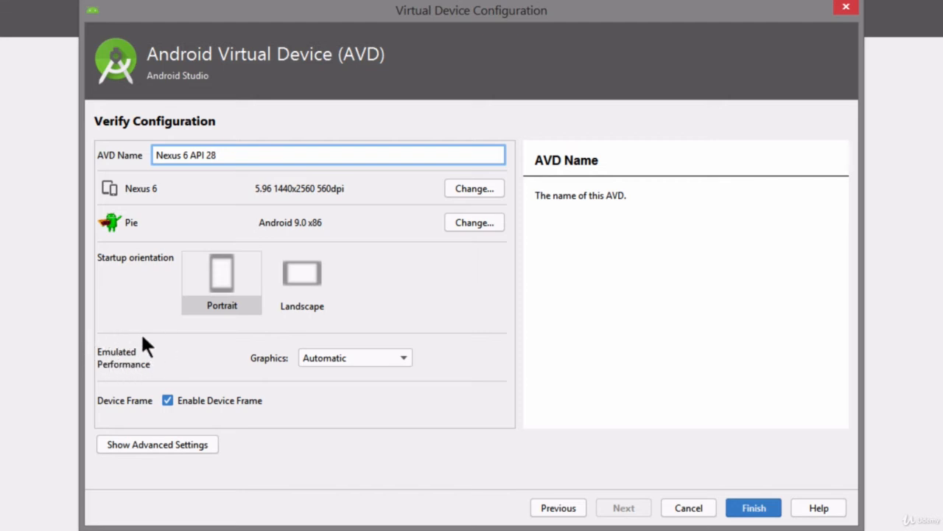
# Set the virtual device's emulated graphics to Hardware - GLES 2.0 and finish creating the device.
pyautogui.click(383, 355)
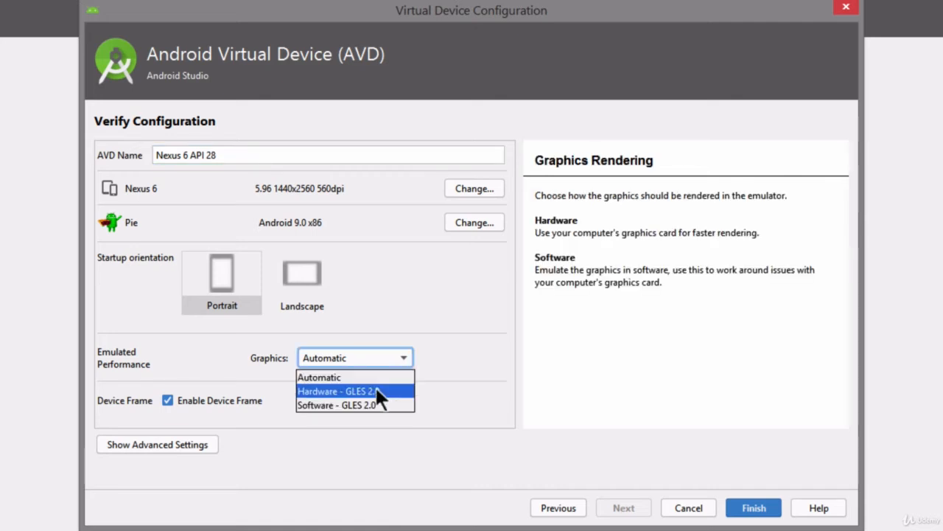
pyautogui.click(375, 390)
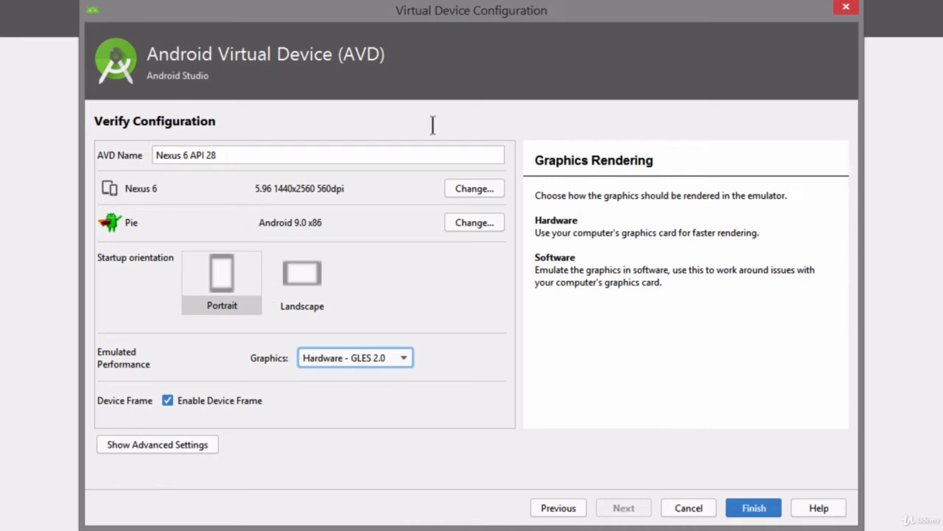
pyautogui.click(759, 508)
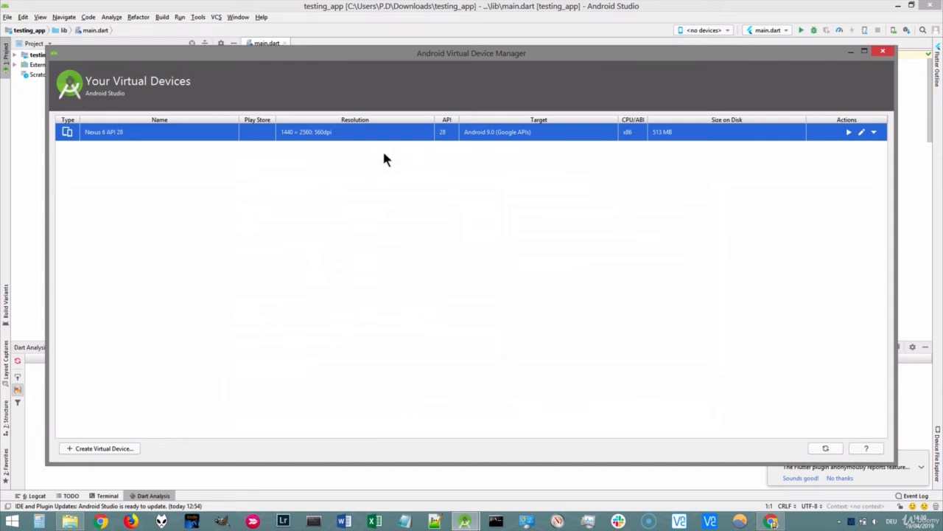
# Launch the Nexus 6 API 28 emulator and close the Android Virtual Device Manager.
pyautogui.click(849, 134)
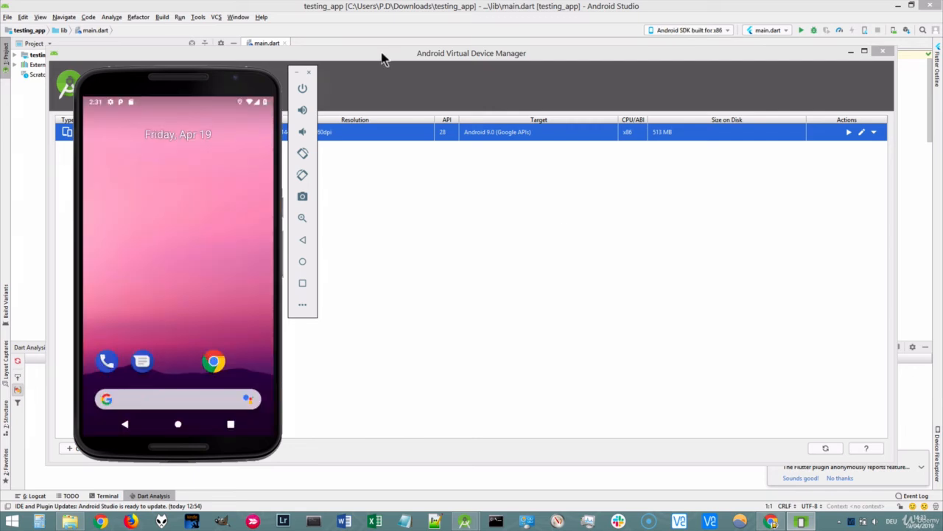
pyautogui.click(124, 56)
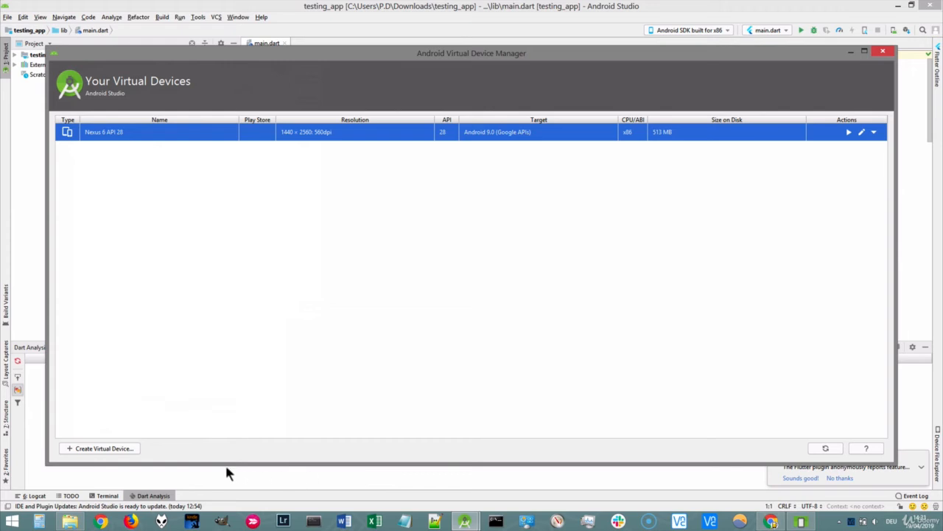
pyautogui.click(882, 50)
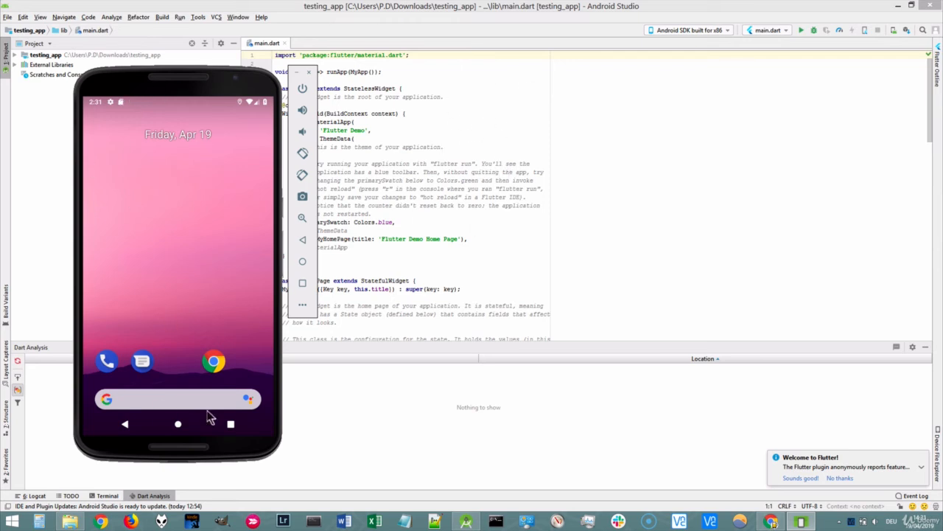
# Run main.dart on the Android SDK built for x86 device and move the emulator window over the code editor.
pyautogui.click(697, 33)
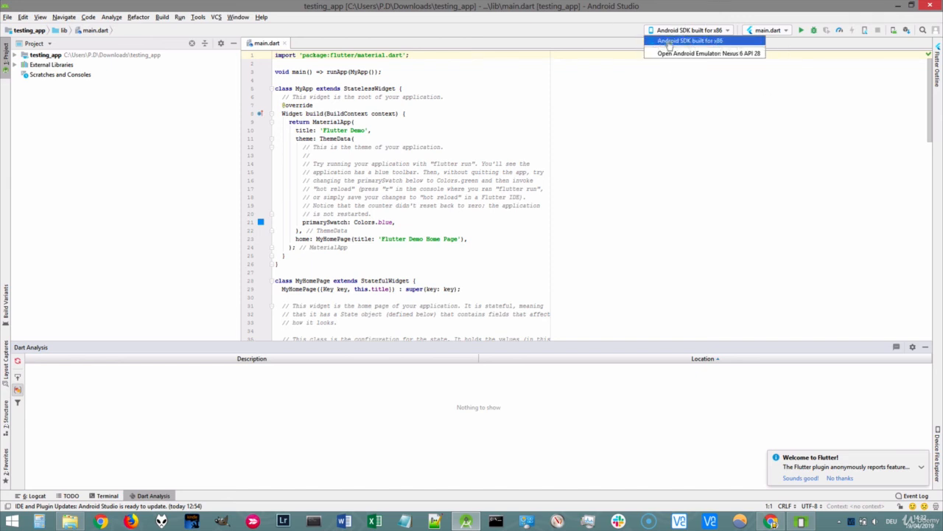
pyautogui.click(720, 42)
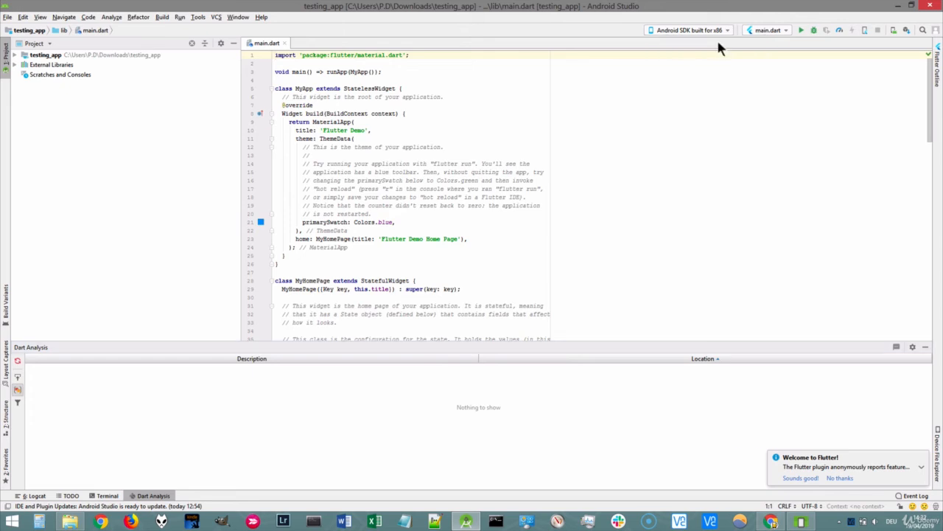
pyautogui.click(802, 32)
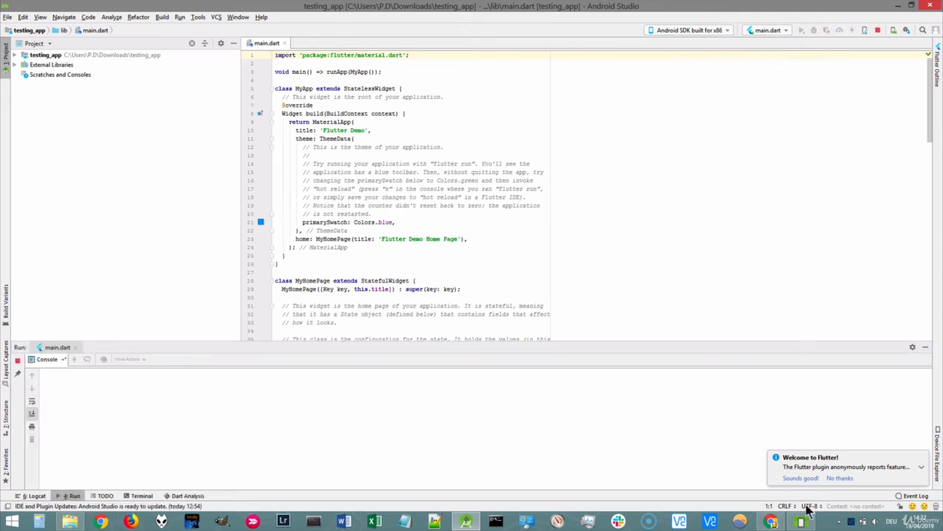
pyautogui.moveTo(134, 68)
pyautogui.mouseDown()
pyautogui.moveTo(310, 87)
pyautogui.moveTo(358, 82)
pyautogui.mouseUp()
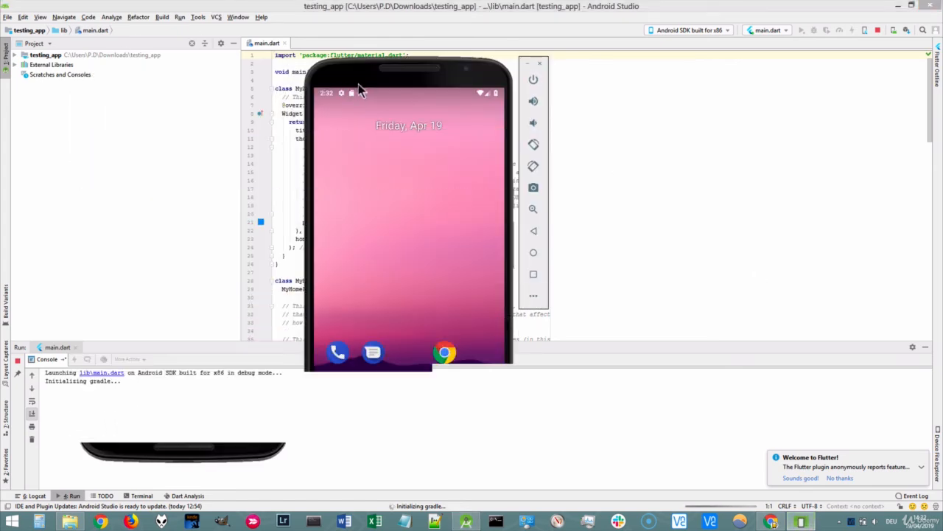
pyautogui.doubleClick(360, 81)
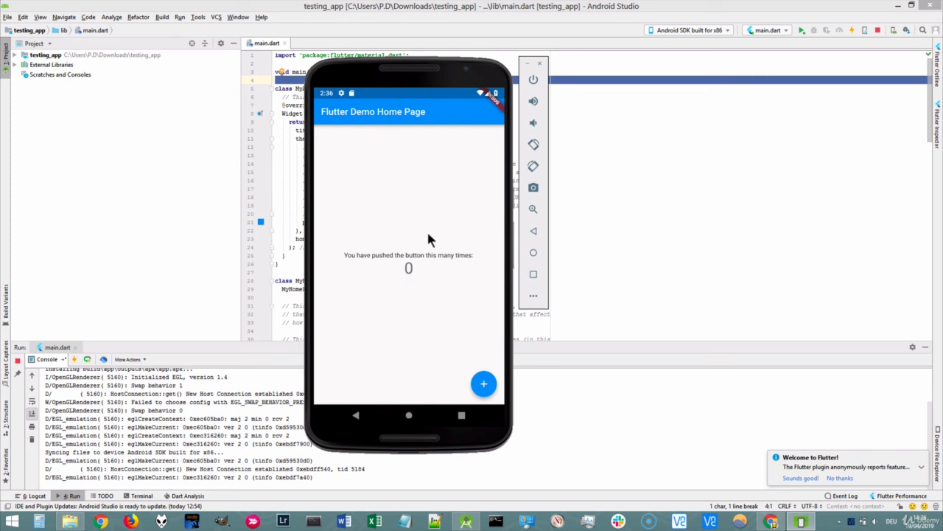
# Test the demo app in the emulator by incrementing its counter eight times.
pyautogui.click(485, 384)
pyautogui.click(485, 384)
pyautogui.click(485, 384)
pyautogui.click(485, 384)
pyautogui.click(485, 384)
pyautogui.click(485, 384)
pyautogui.click(485, 384)
pyautogui.click(485, 384)
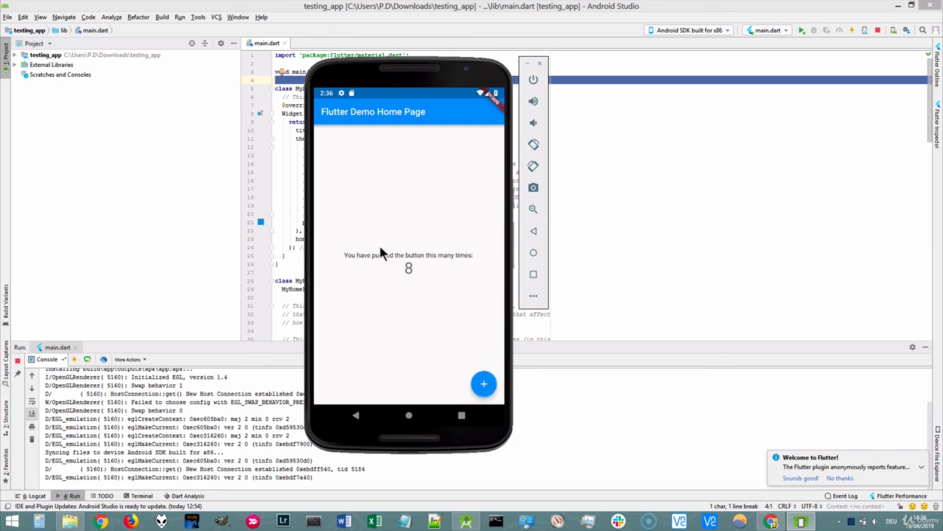